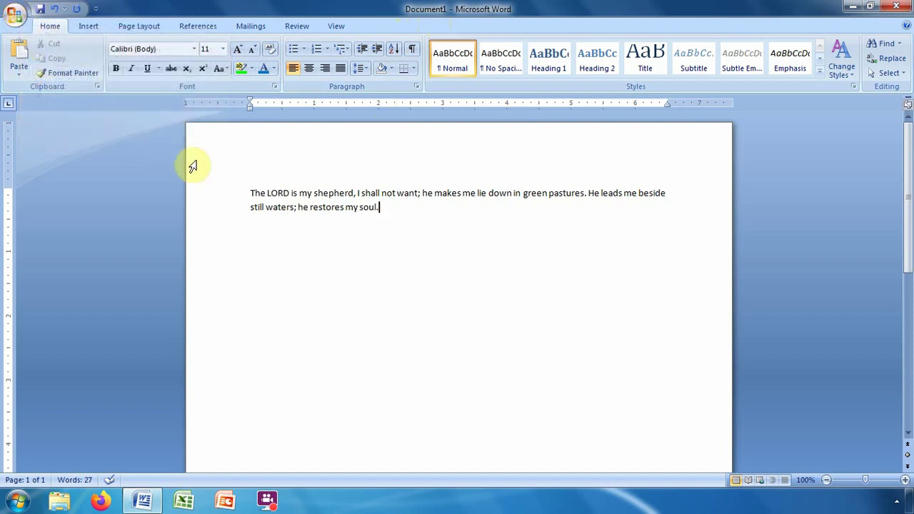
Save the document in the Documents library as a Word Document named "Psalm 23".
click(12, 17)
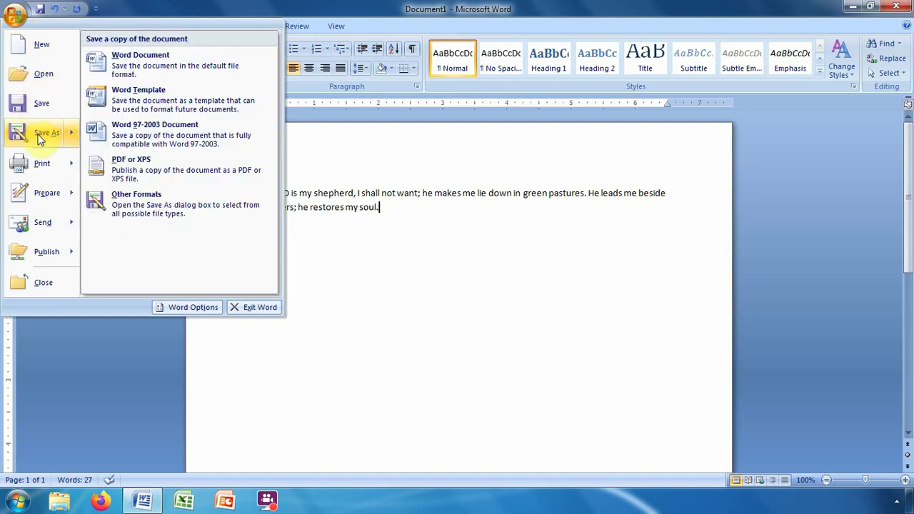
mouse_move(47, 133)
click(40, 136)
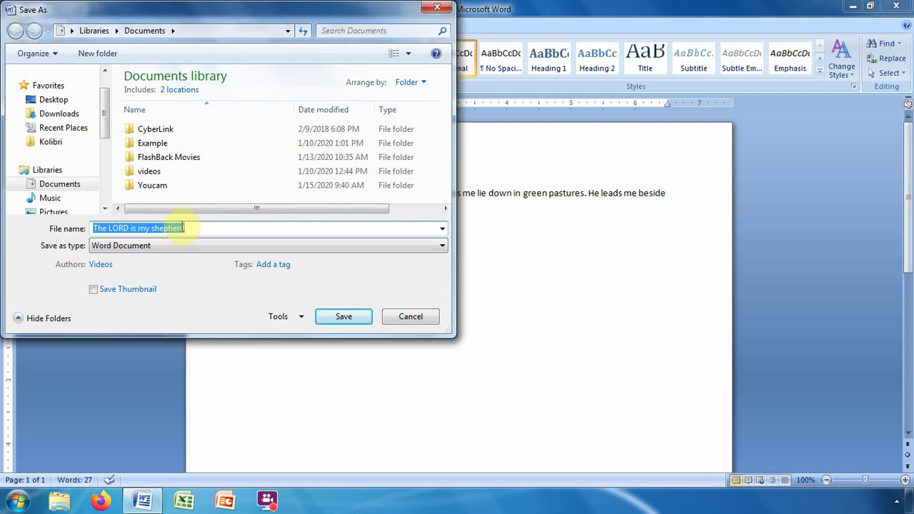
click(190, 228)
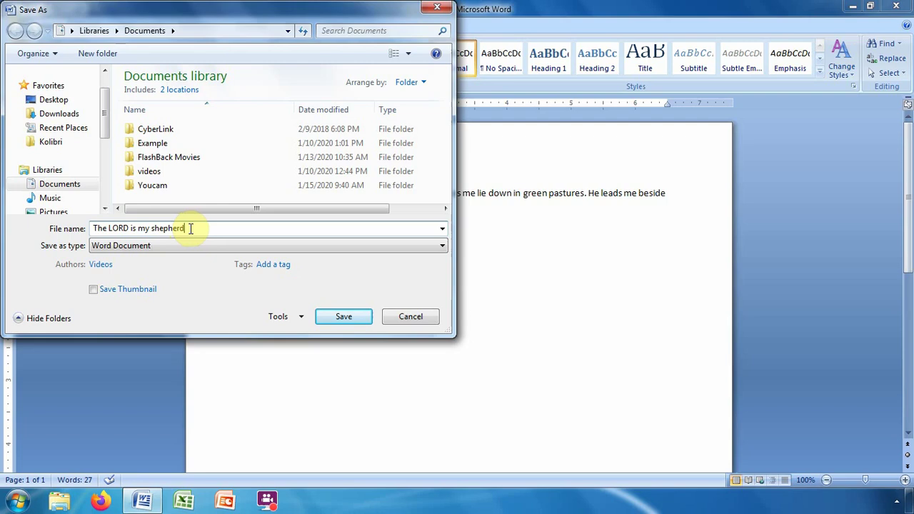
key(BackSpace)
key(BackSpace)
key(BackSpace)
key(BackSpace)
key(BackSpace)
key(BackSpace)
key(BackSpace)
key(BackSpace)
key(BackSpace)
key(BackSpace)
key(BackSpace)
key(BackSpace)
key(BackSpace)
key(BackSpace)
key(BackSpace)
key(BackSpace)
key(BackSpace)
key(BackSpace)
key(BackSpace)
key(BackSpace)
key(BackSpace)
key(BackSpace)
key(BackSpace)
text(Psalm)
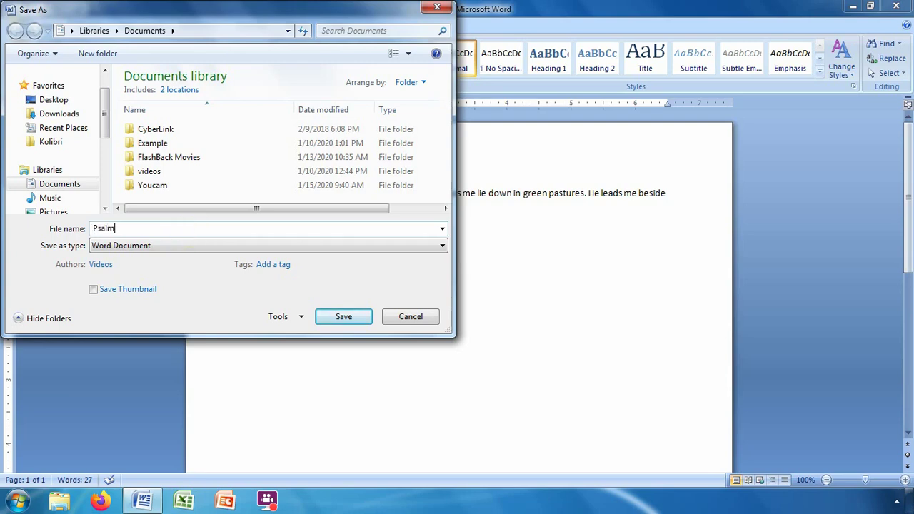
text( 23)
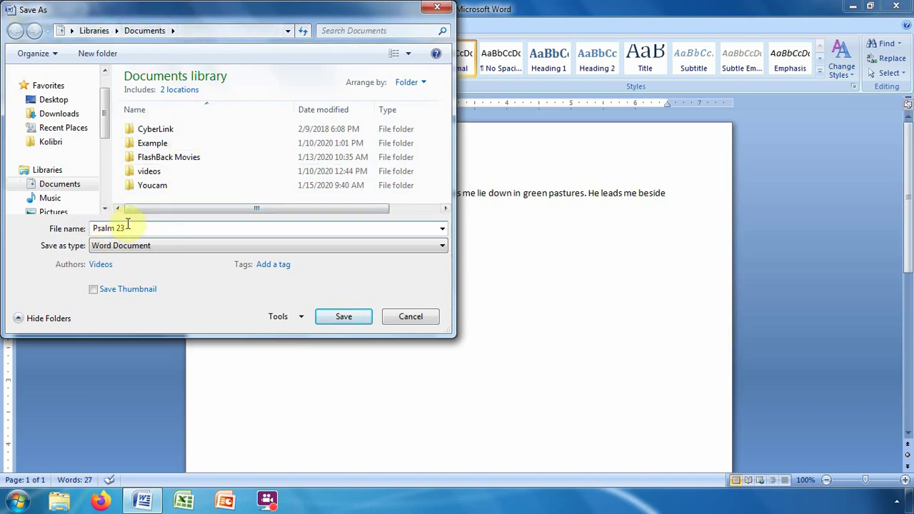
click(345, 318)
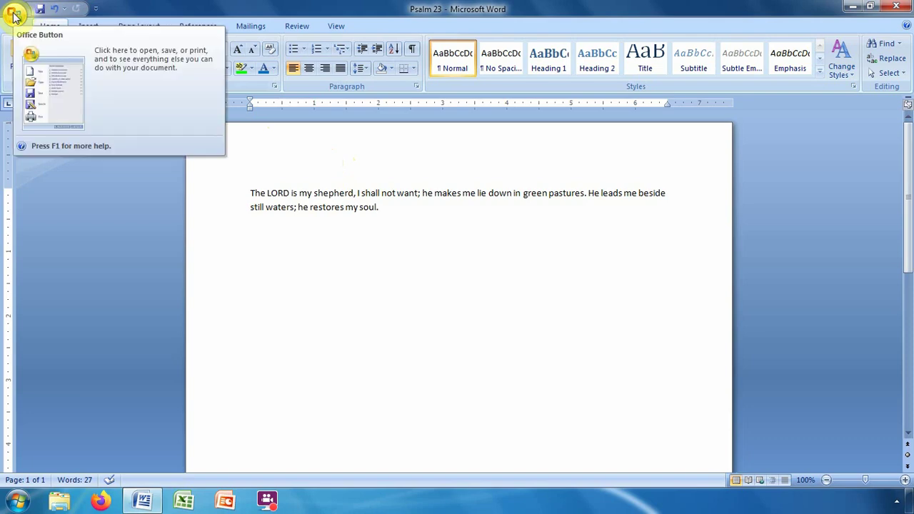
Save the document again under its existing file name.
click(14, 15)
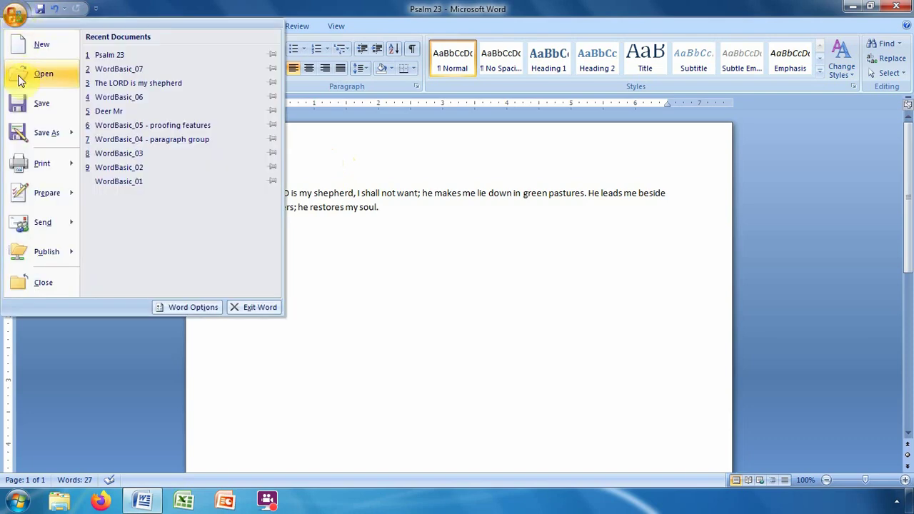
mouse_move(28, 130)
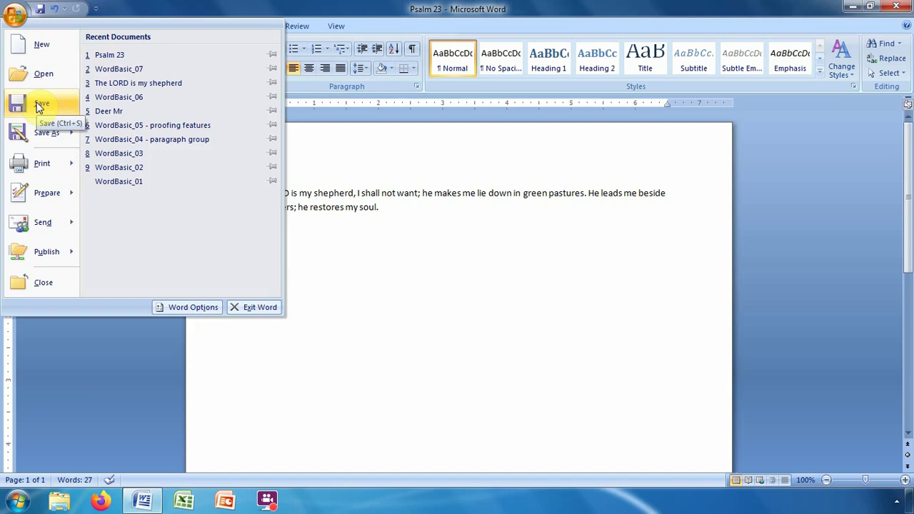
click(38, 104)
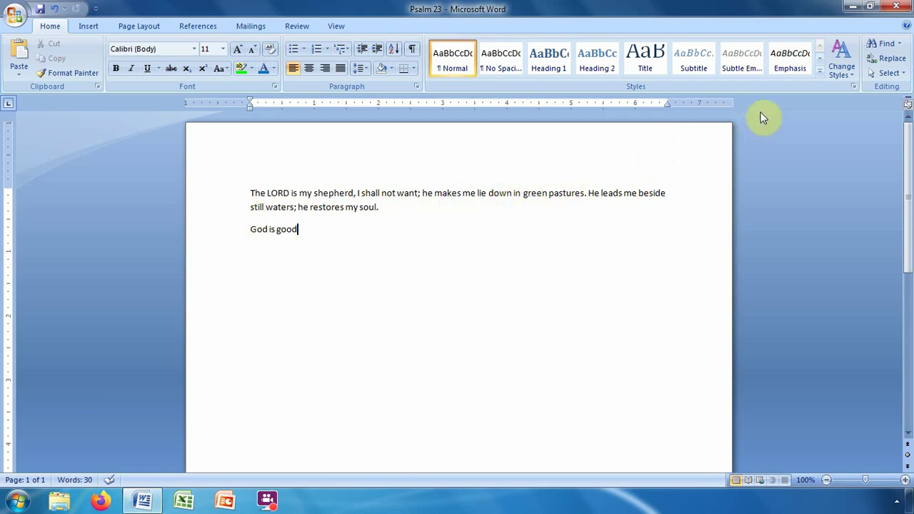
Try to close the document, but cancel when asked about saving the changes.
click(898, 5)
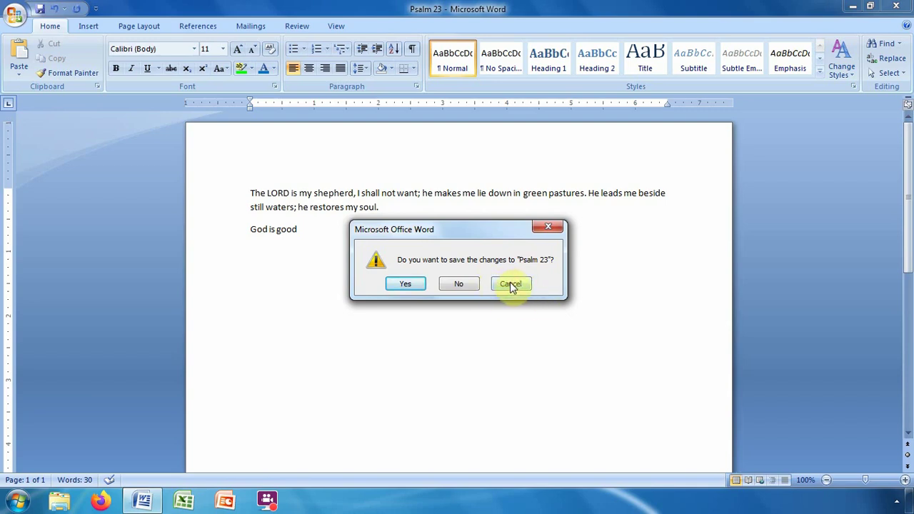
click(511, 284)
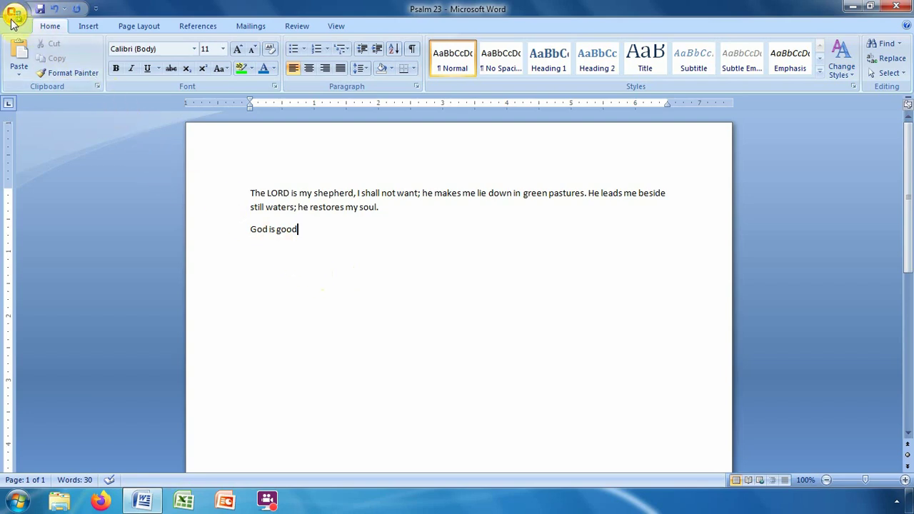
Open the print settings for the document and choose the Brother DCP-L2540DW series printer.
click(15, 14)
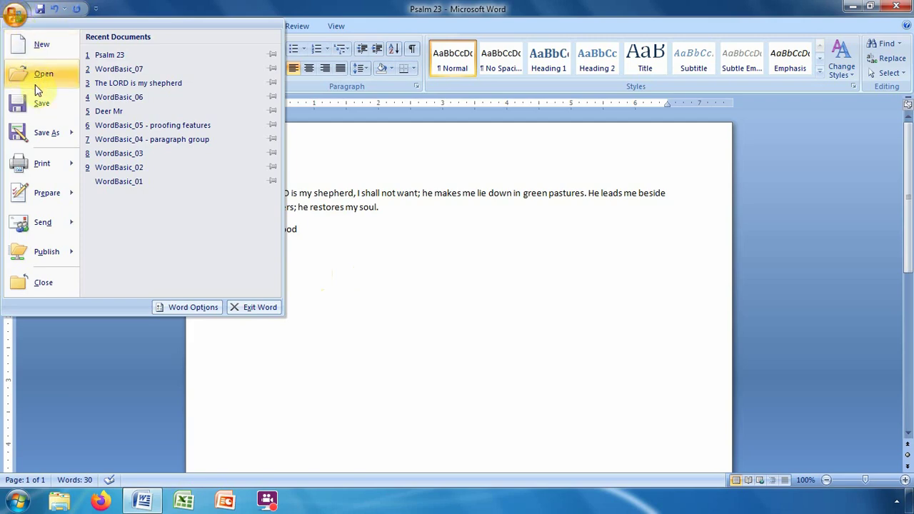
mouse_move(42, 163)
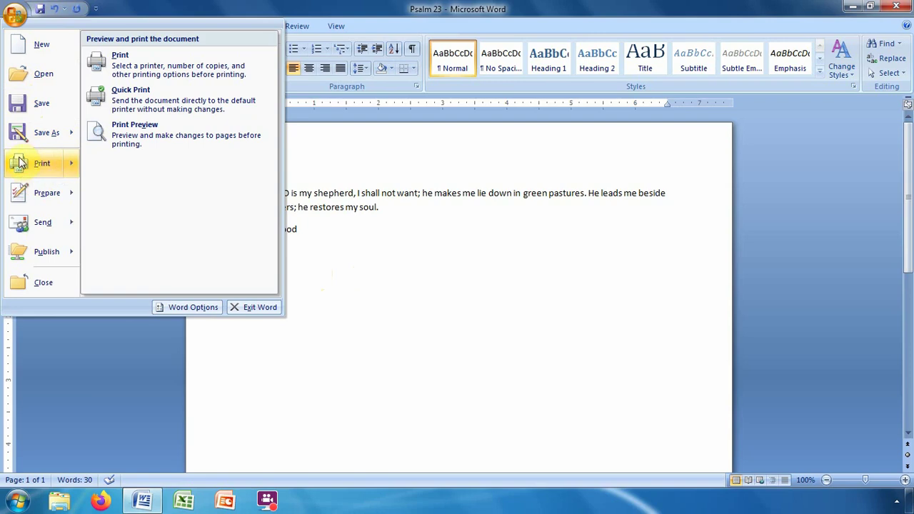
click(41, 162)
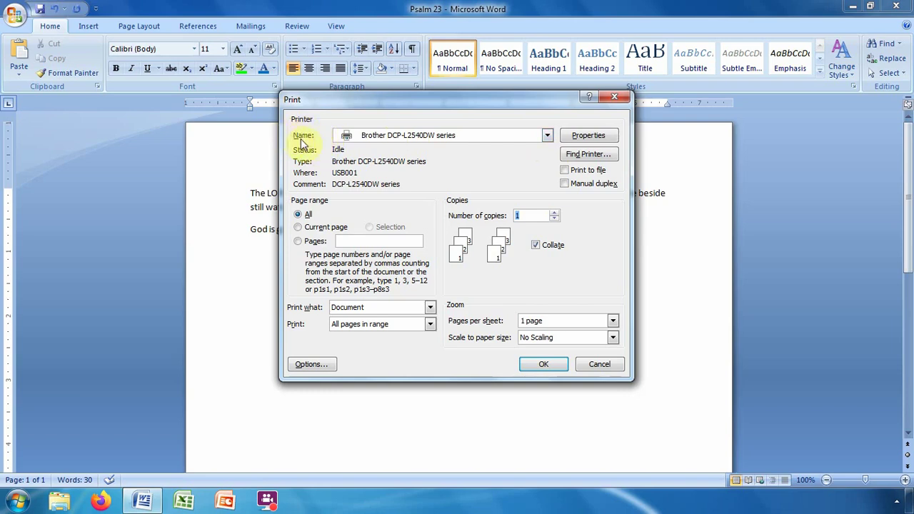
click(548, 136)
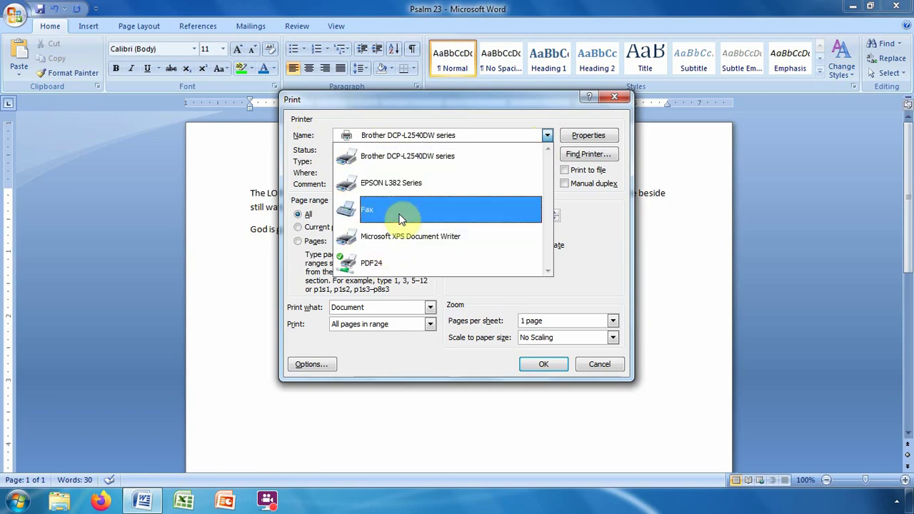
click(419, 161)
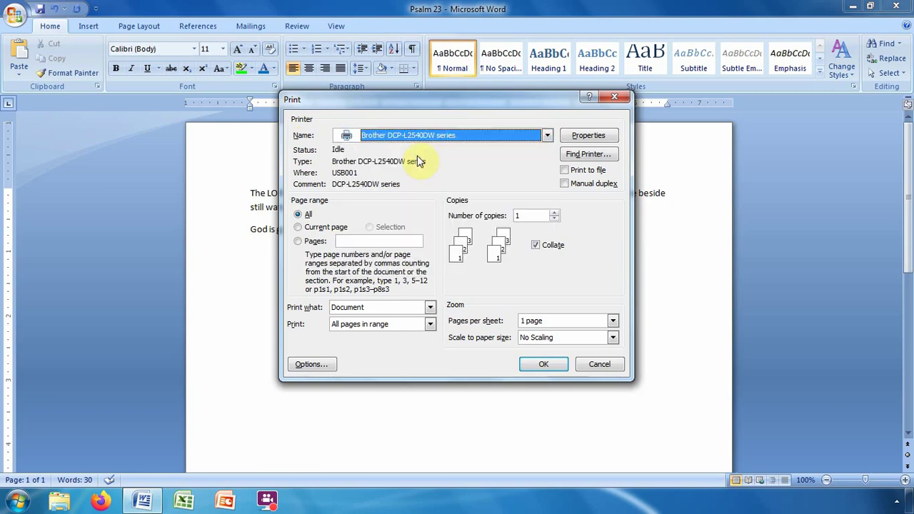
Restrict the page range to pages 1- 2 and print the document.
click(297, 228)
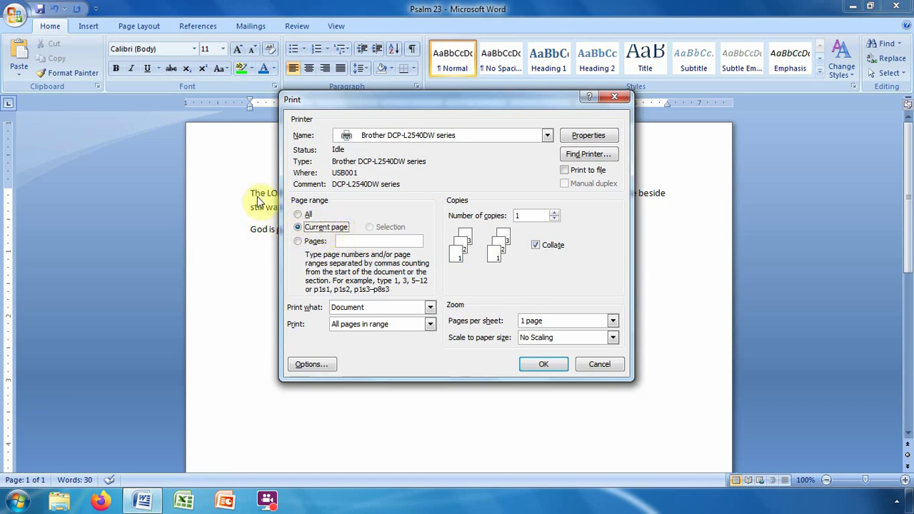
click(299, 244)
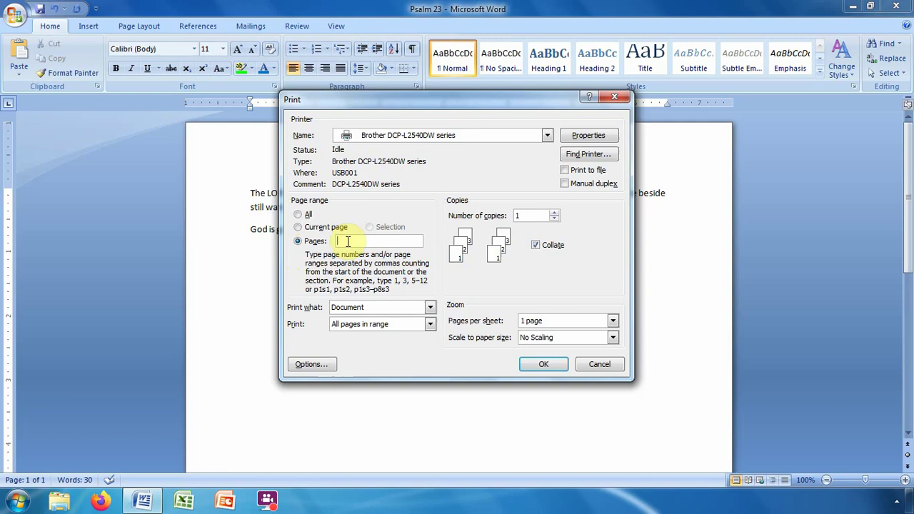
text(1- 2)
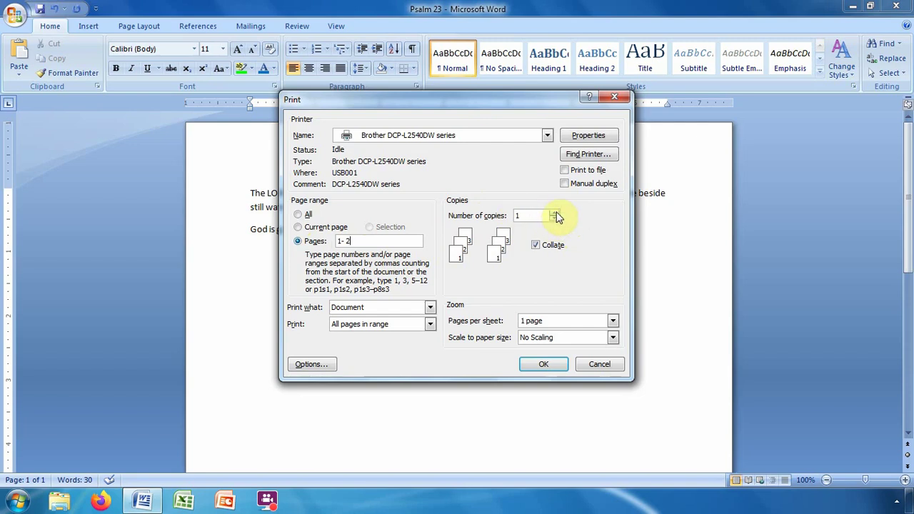
click(555, 213)
click(555, 220)
click(542, 366)
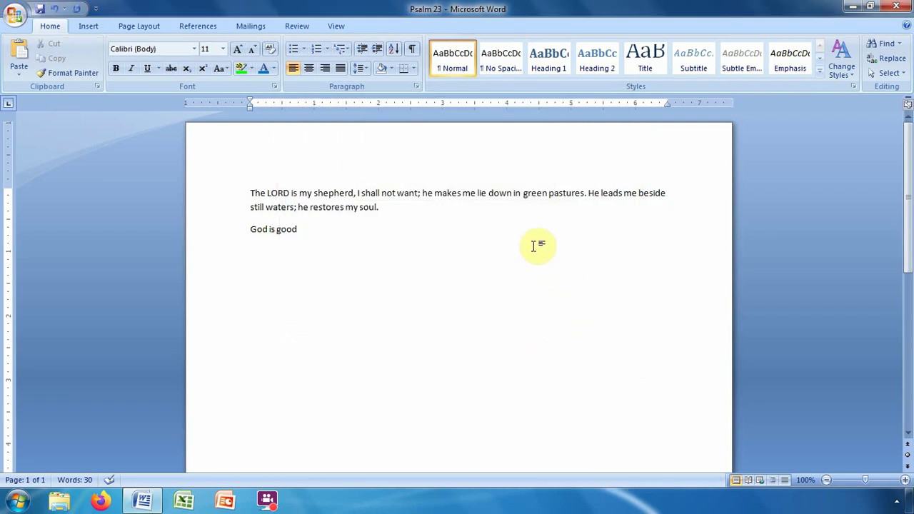